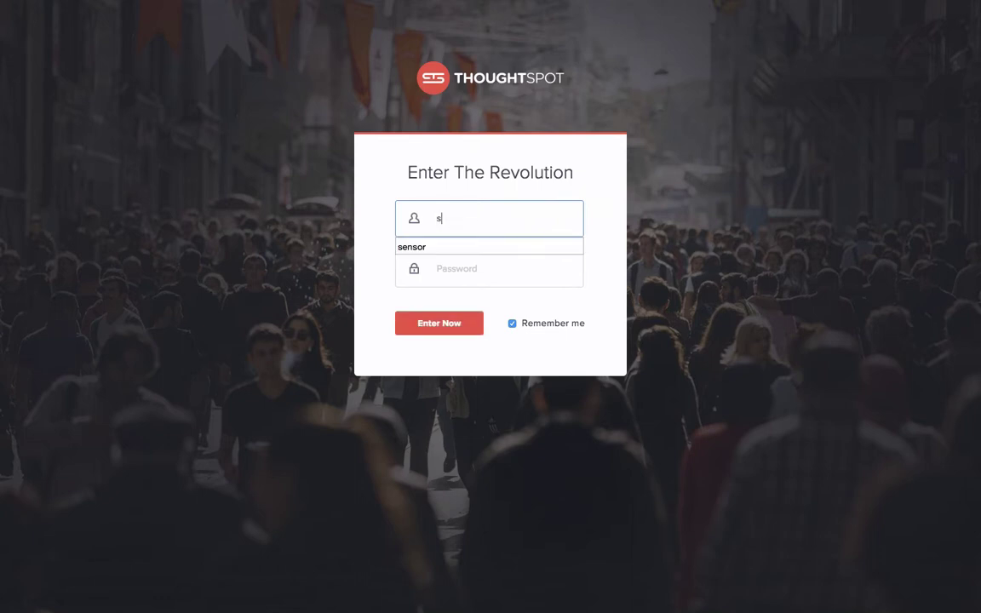
# - Sign in to ThoughtSpot with the account username and password
pyautogui.write('ensor')
pyautogui.press('Tab')
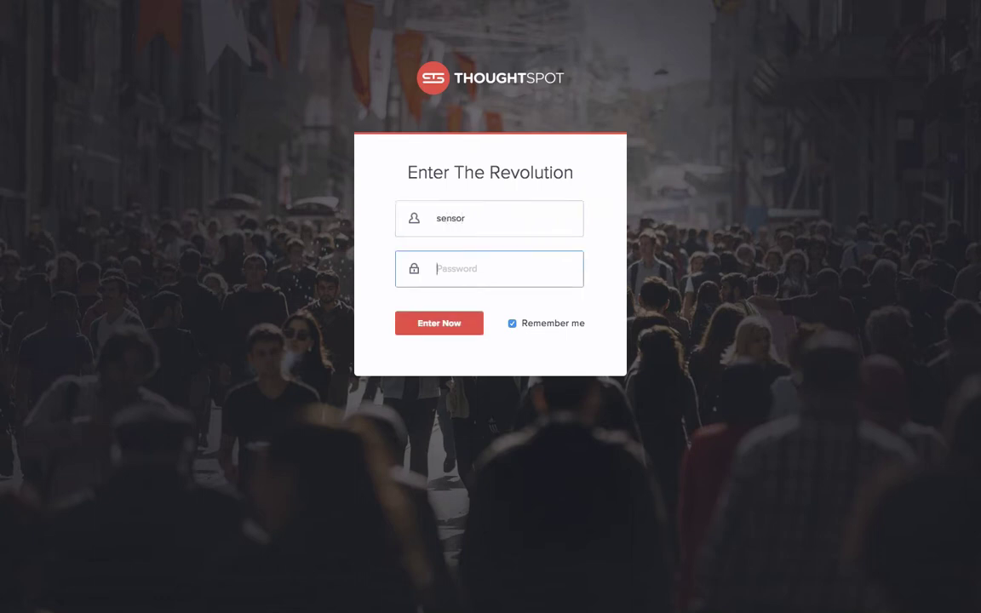
pyautogui.click(455, 334)
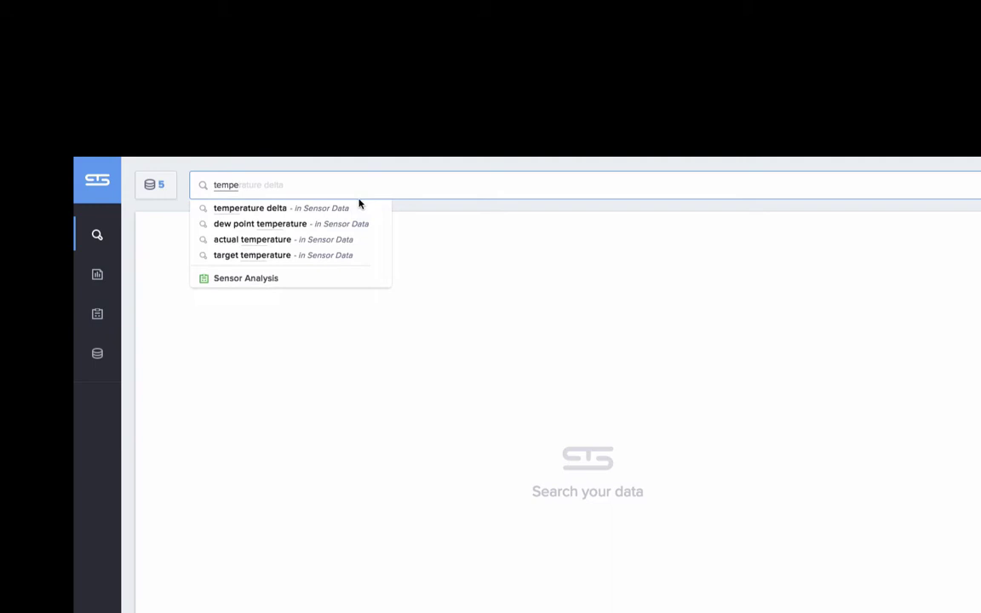
# - Search 'temperature delta region 2015', using the 'Date in Dates' match for 2015, for a five-region bar chart
pyautogui.click(357, 211)
pyautogui.write('reg')
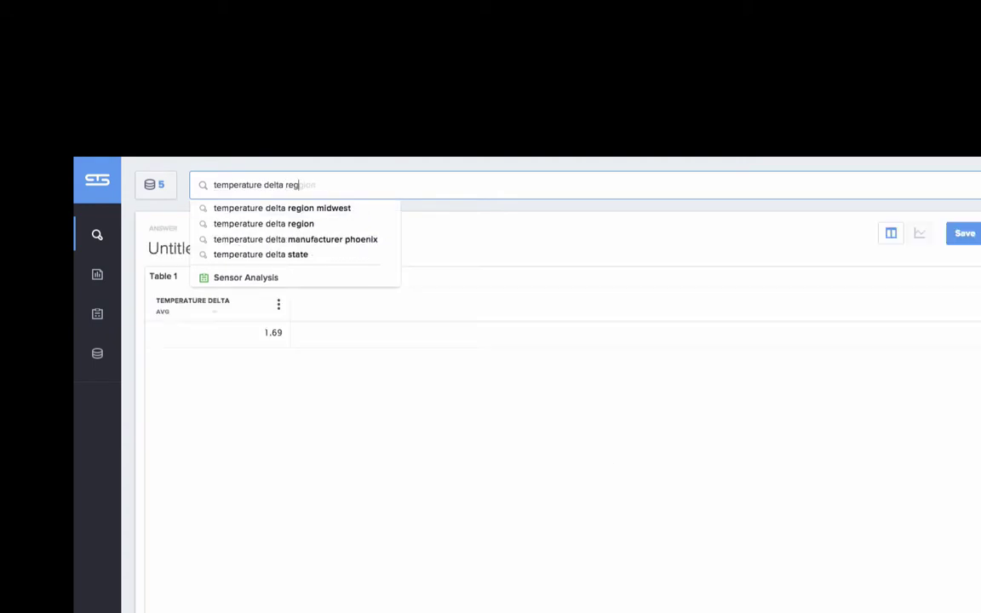
pyautogui.write('ion ')
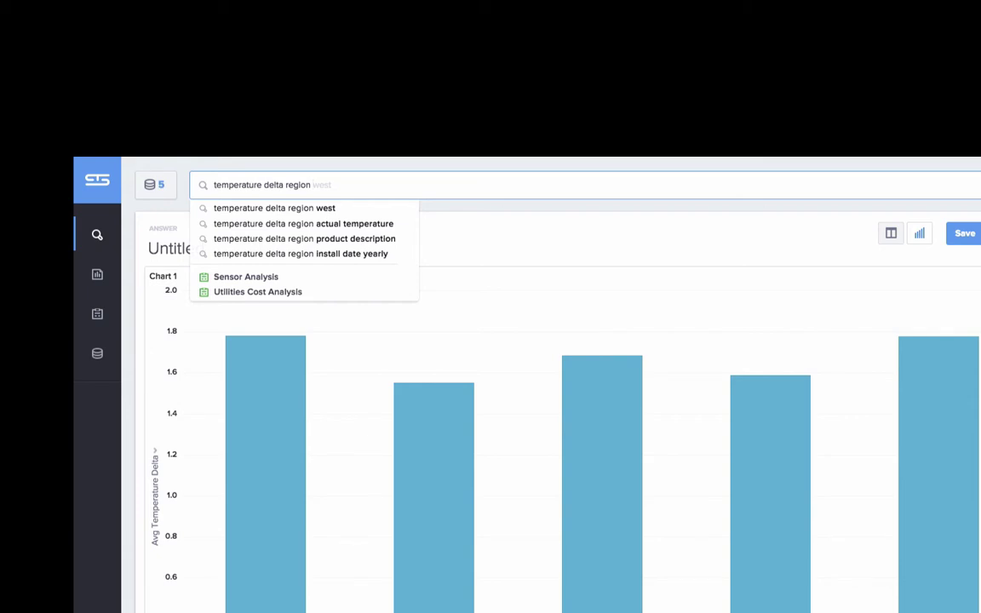
pyautogui.write('20')
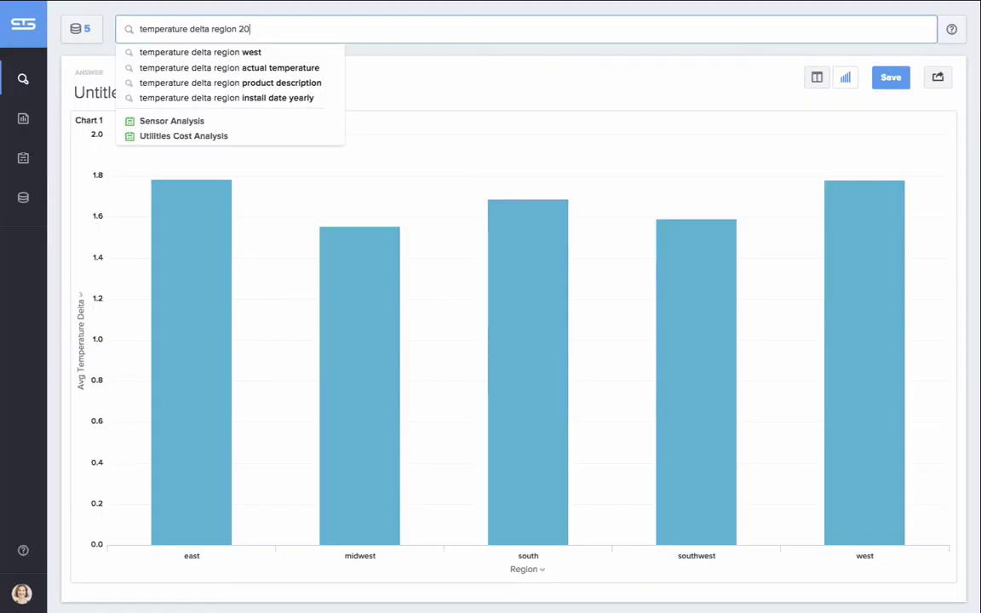
pyautogui.write('15')
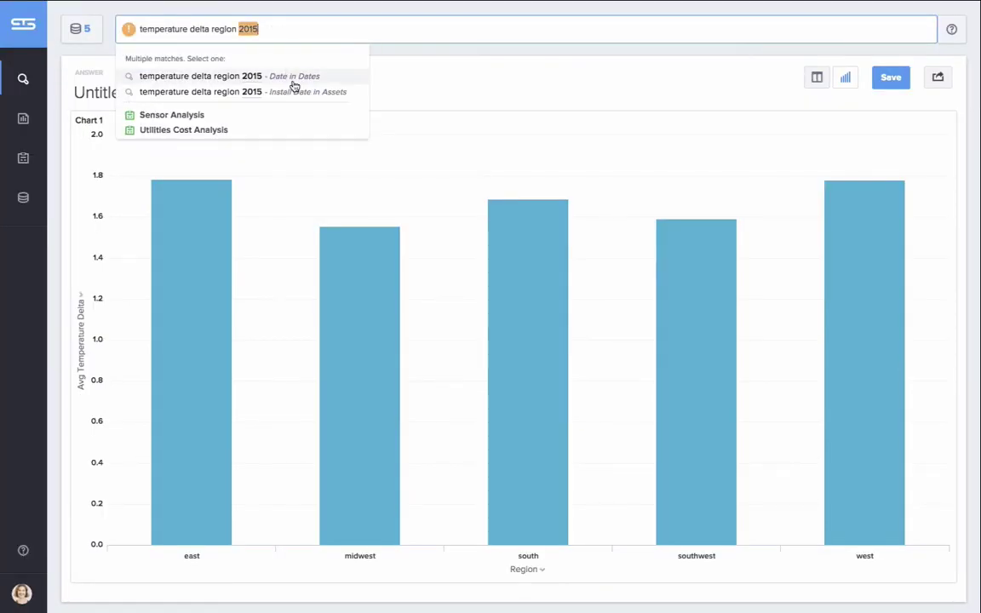
pyautogui.click(293, 80)
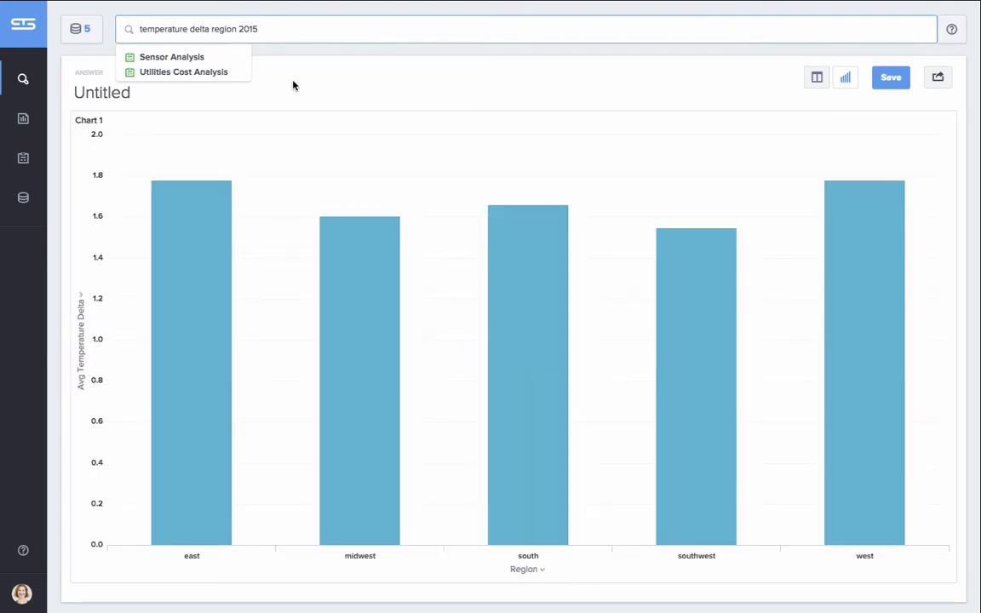
# - Replace the query with 'temperature delta by region 2015 monthly' to get a monthly regional line chart
pyautogui.tripleClick(293, 30)
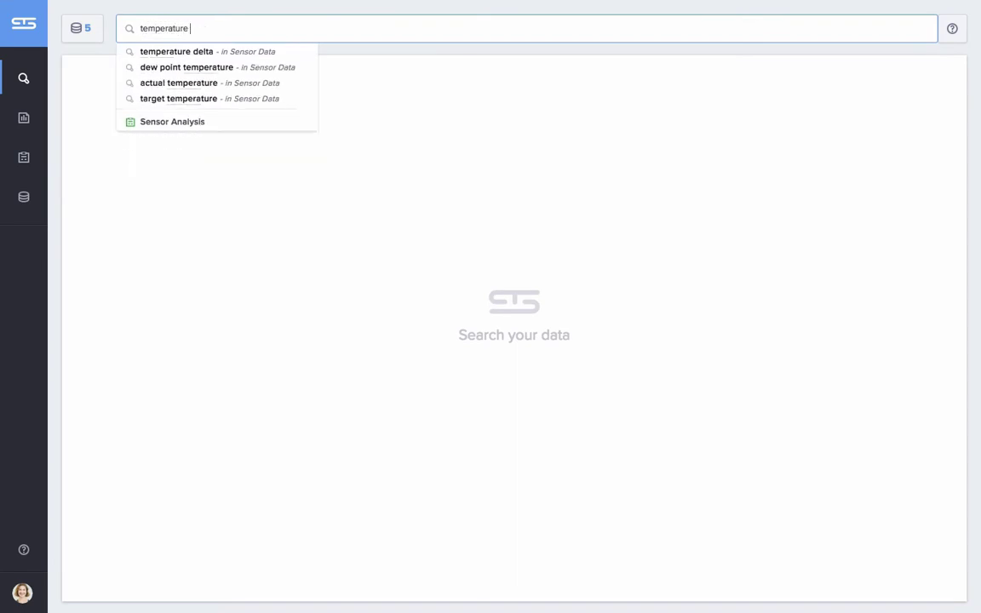
pyautogui.write('delta ')
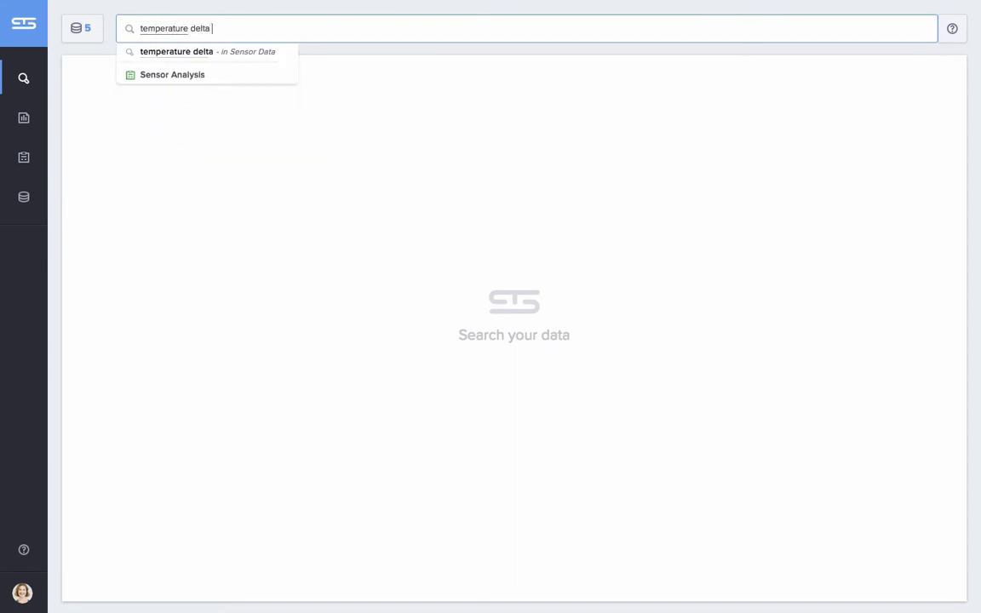
pyautogui.write('by r')
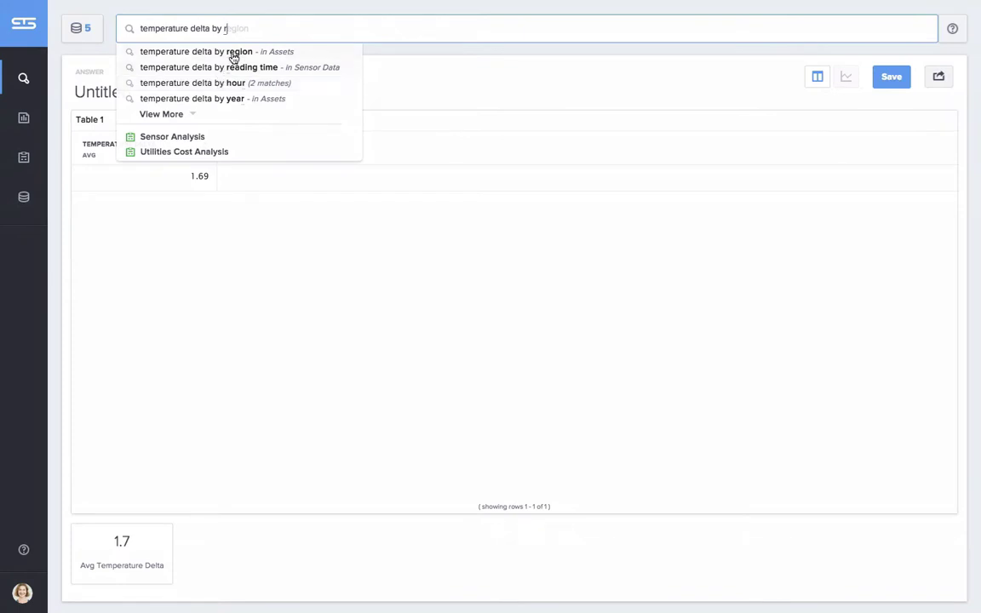
pyautogui.click(234, 58)
pyautogui.write('01')
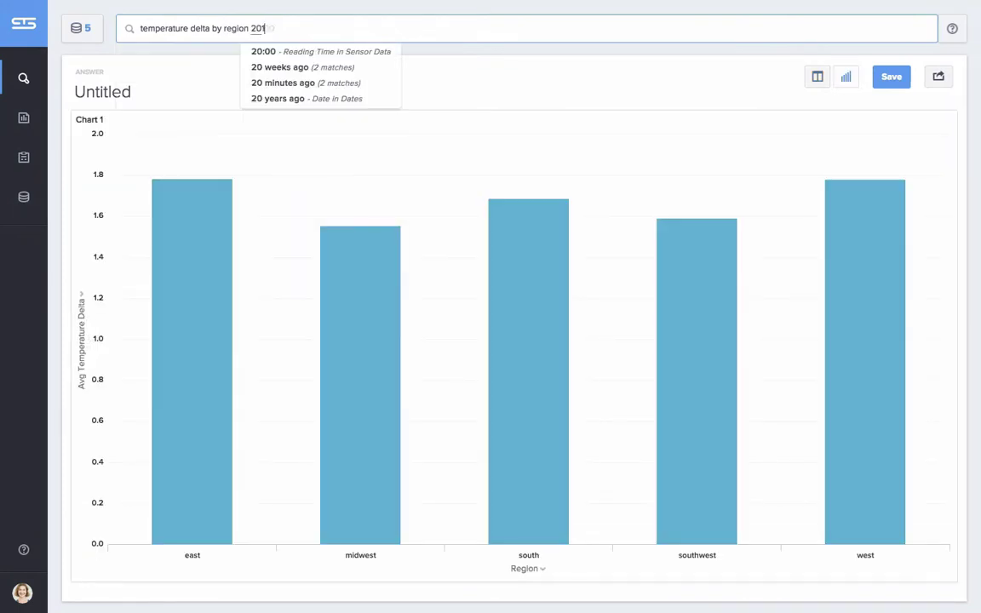
pyautogui.write('5')
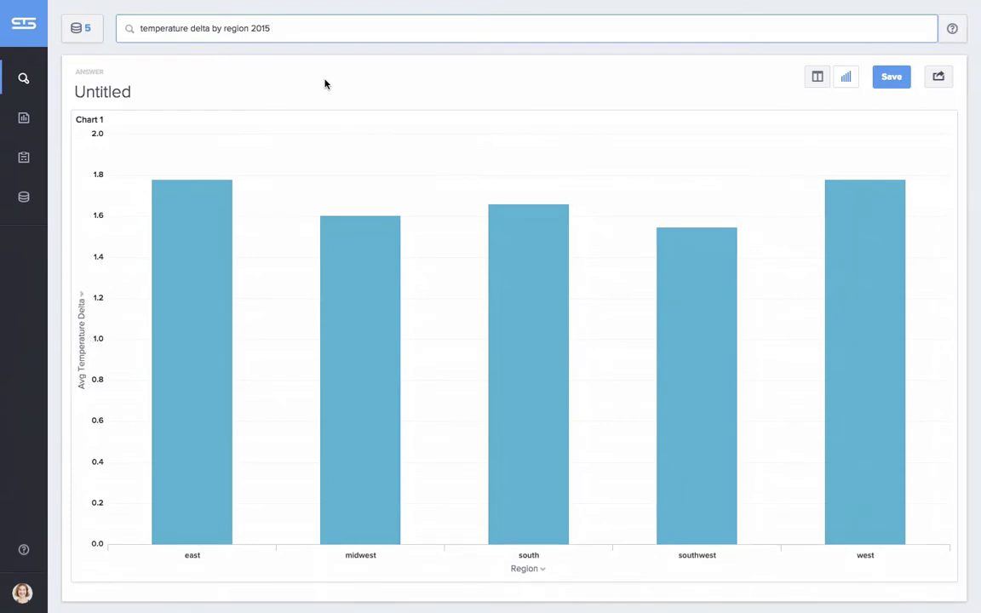
pyautogui.write('mo')
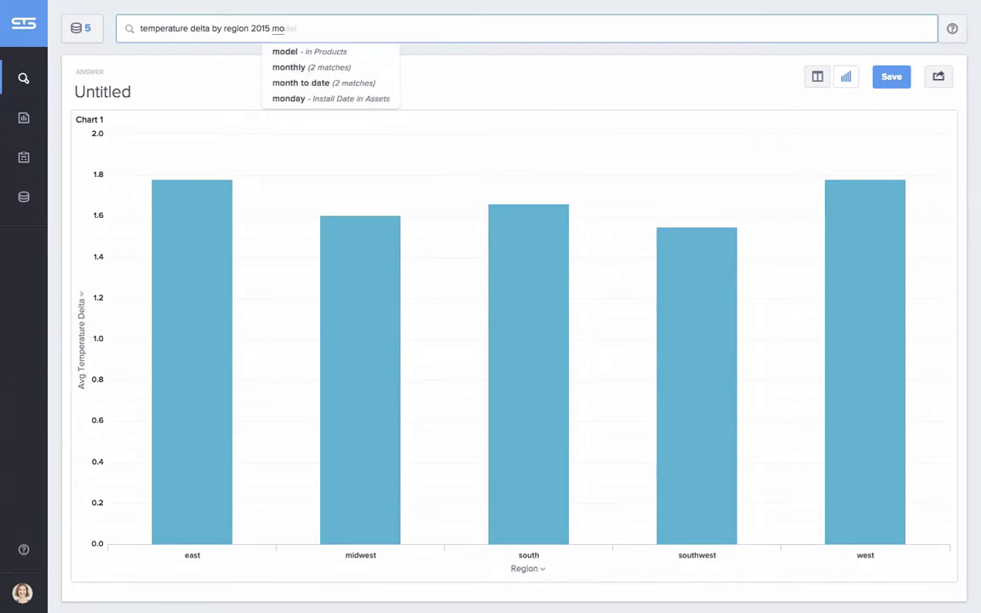
pyautogui.write('n')
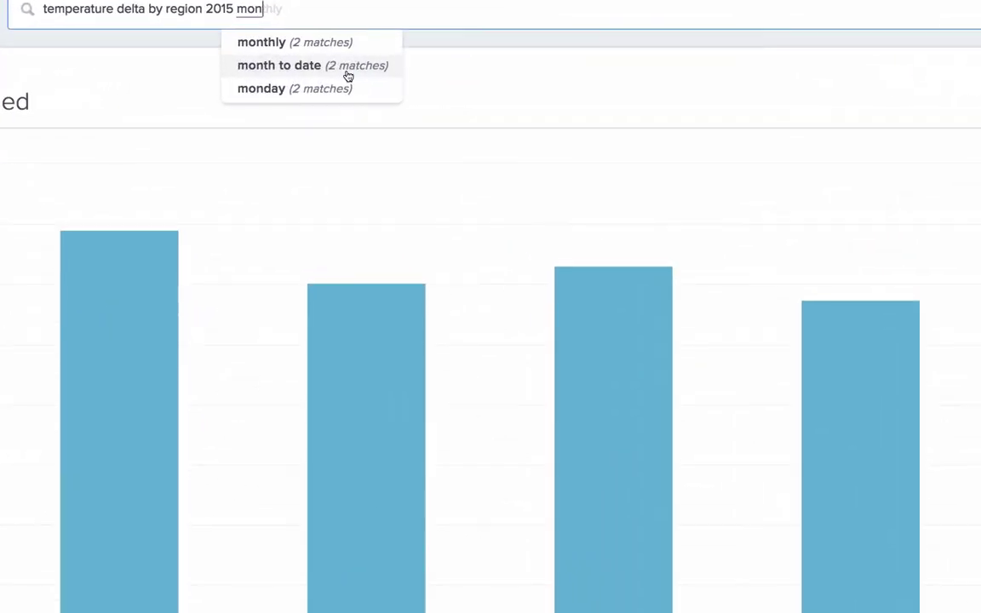
pyautogui.click(337, 54)
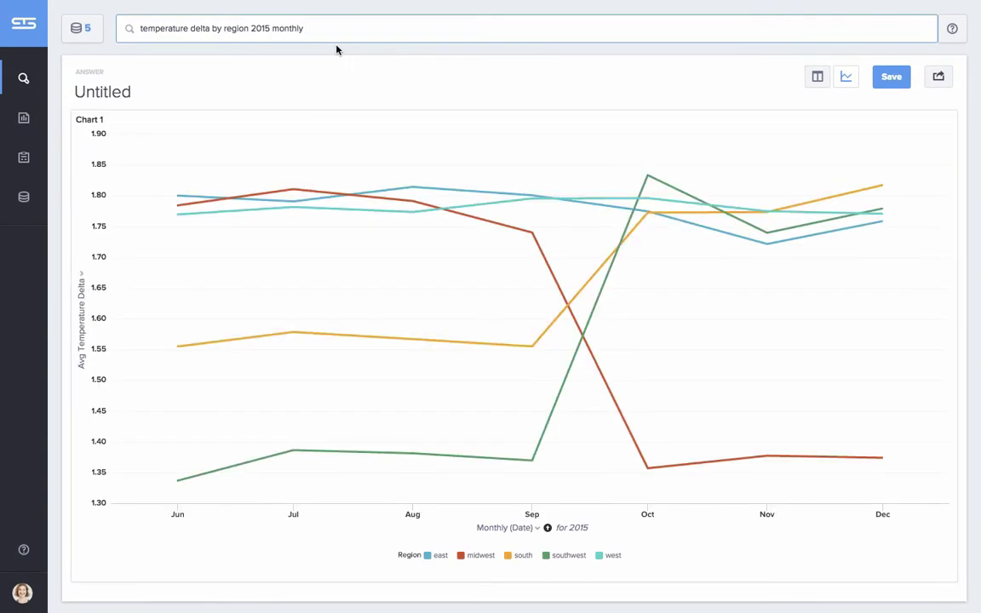
# - Save the answer with the name 'Temperature Difference by Region'
pyautogui.click(122, 89)
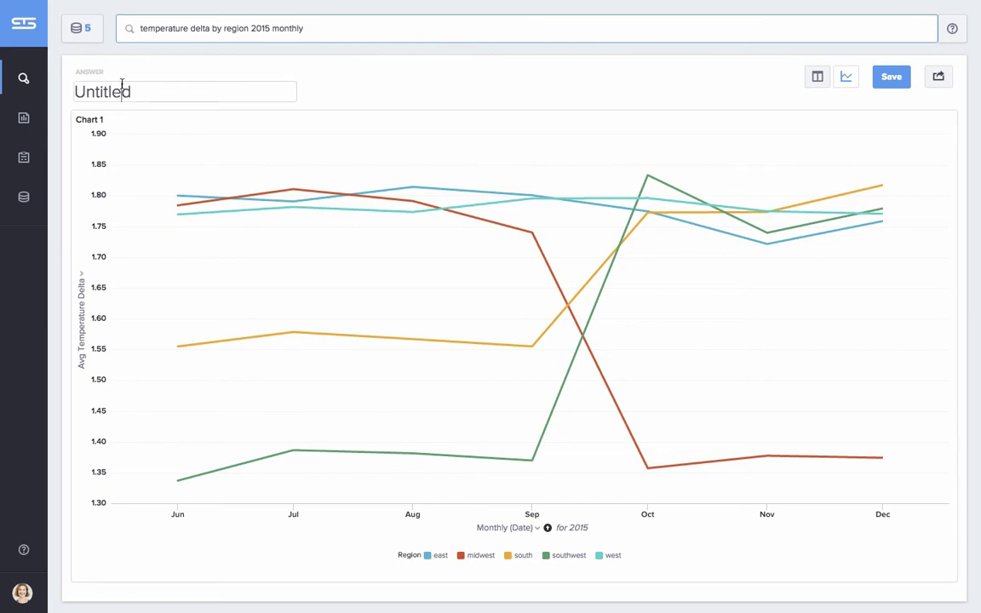
pyautogui.hotkey('ctrl', 's')
pyautogui.write('Tem')
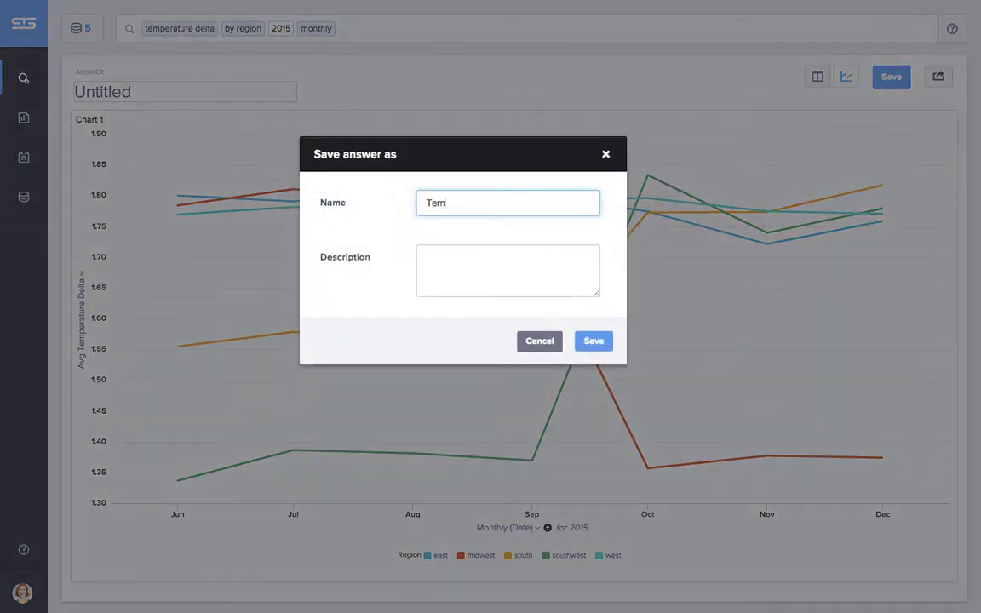
pyautogui.write('perature Di')
pyautogui.write('fference by Re')
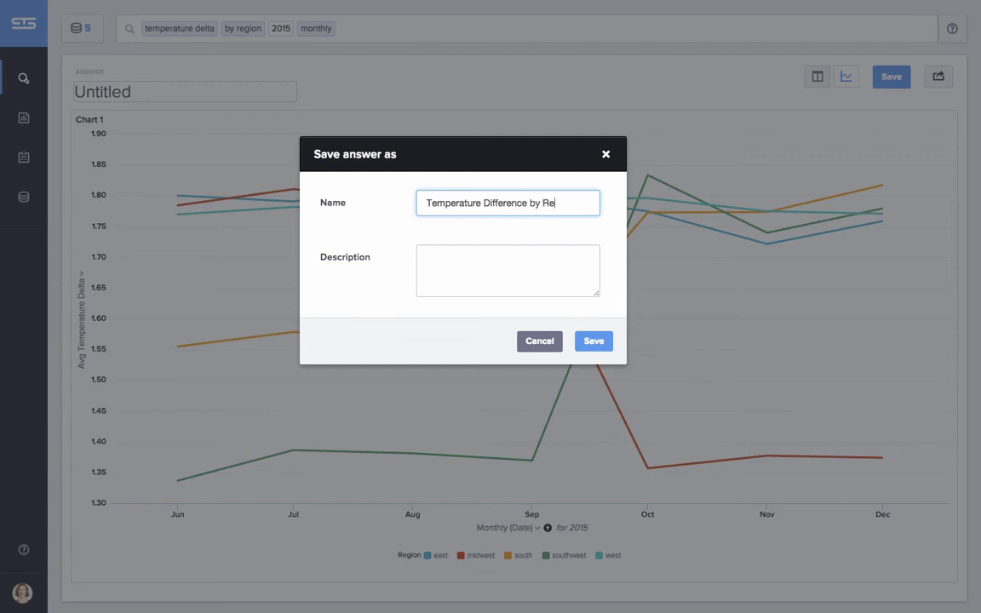
pyautogui.write('gion')
pyautogui.click(584, 344)
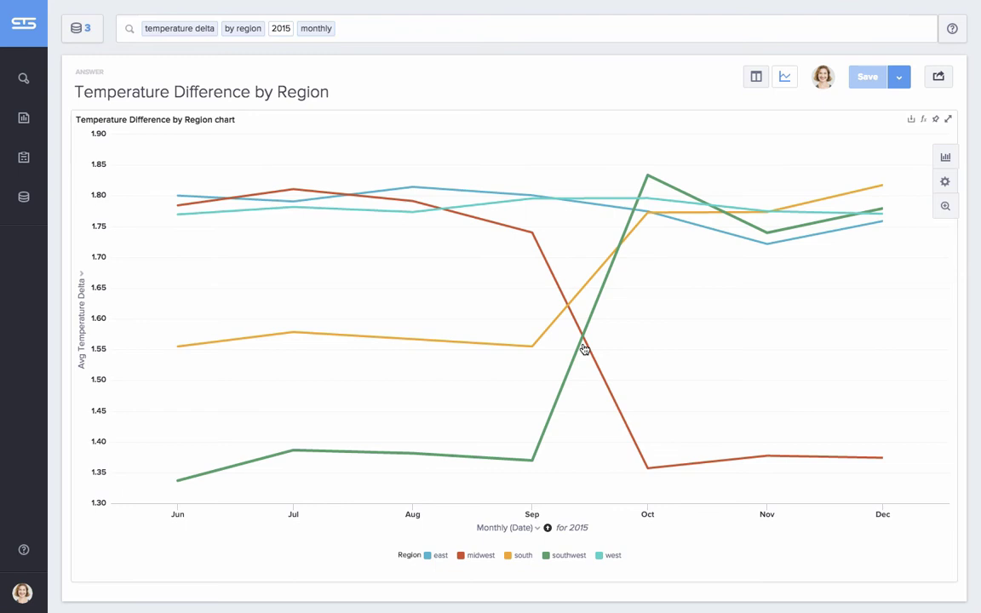
pyautogui.moveTo(648, 177)
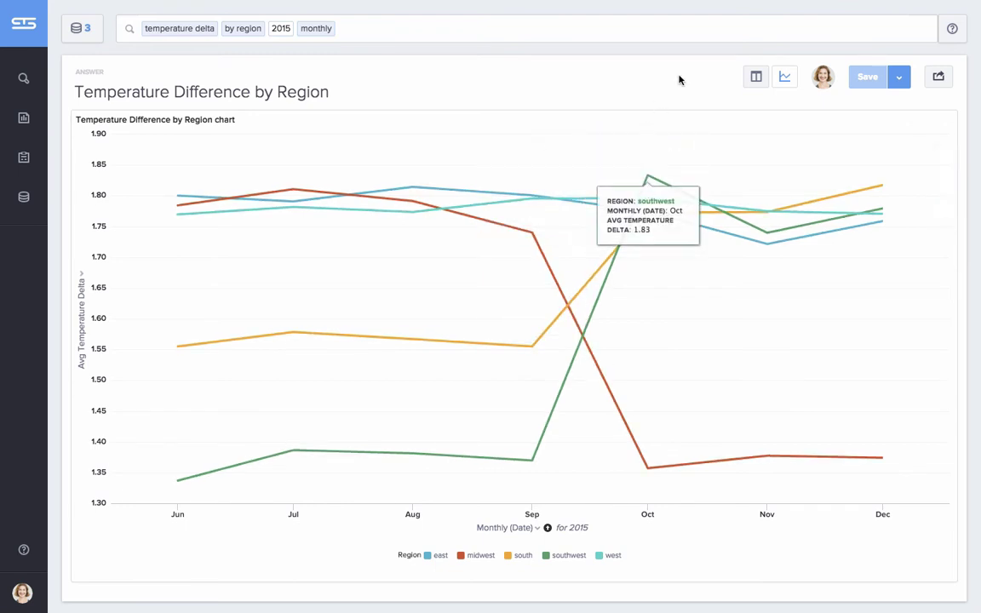
pyautogui.click(941, 30)
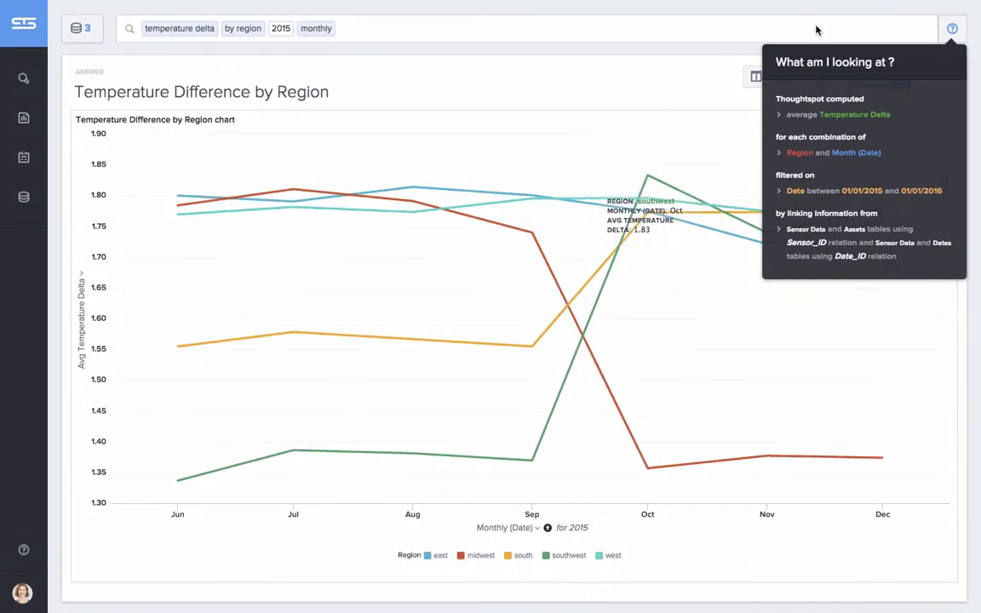
pyautogui.click(953, 28)
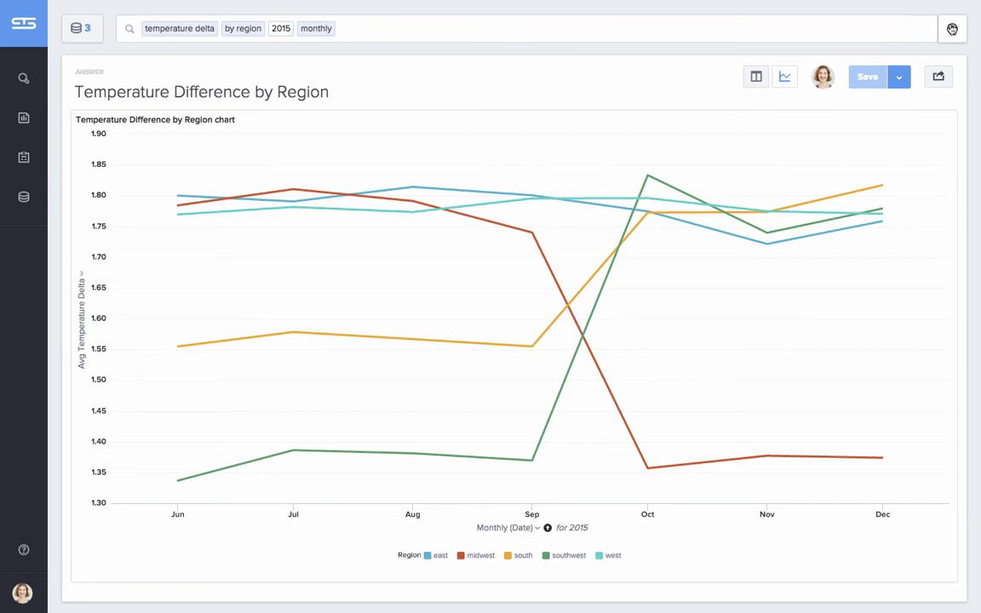
# - Add 'san francisco' (City in Assets) to the search, leaving one west-region line
pyautogui.click(742, 21)
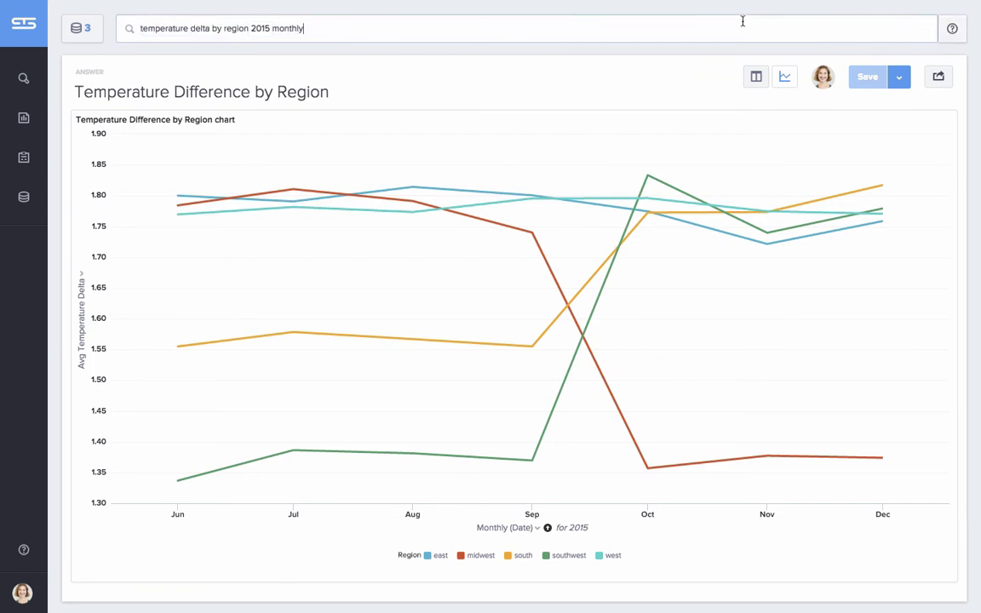
pyautogui.write('sa')
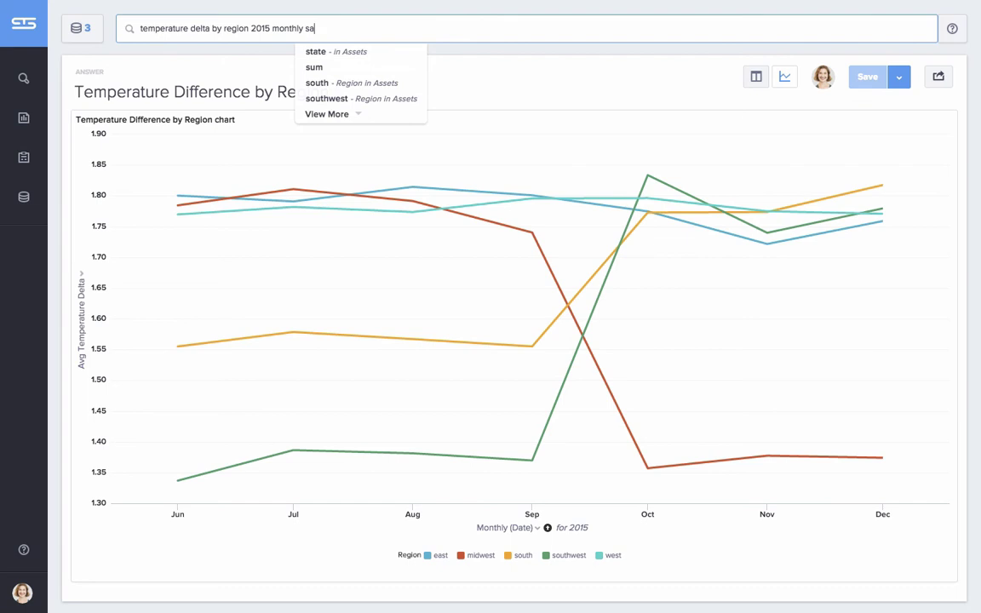
pyautogui.write('n f')
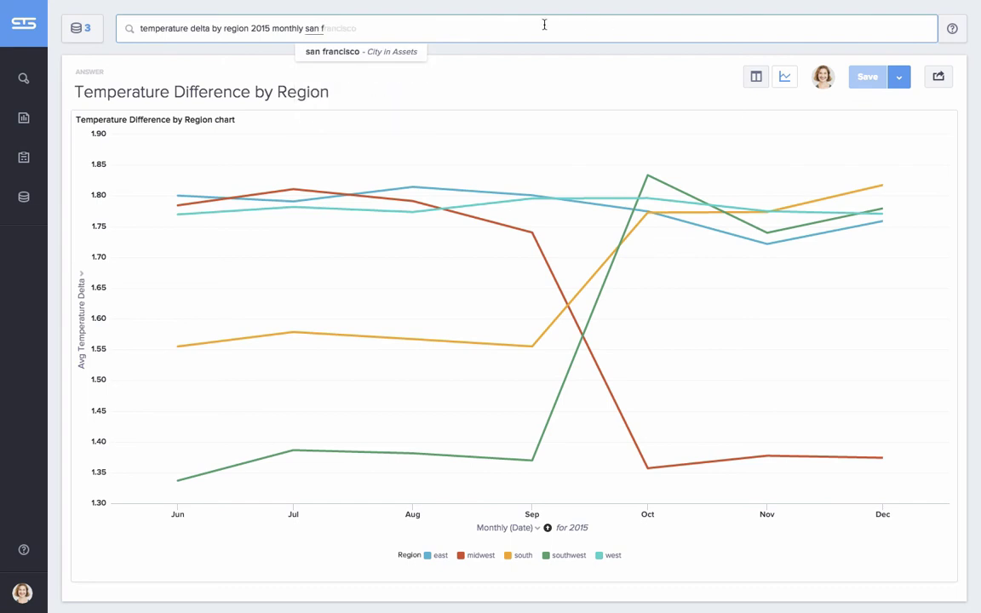
pyautogui.click(422, 57)
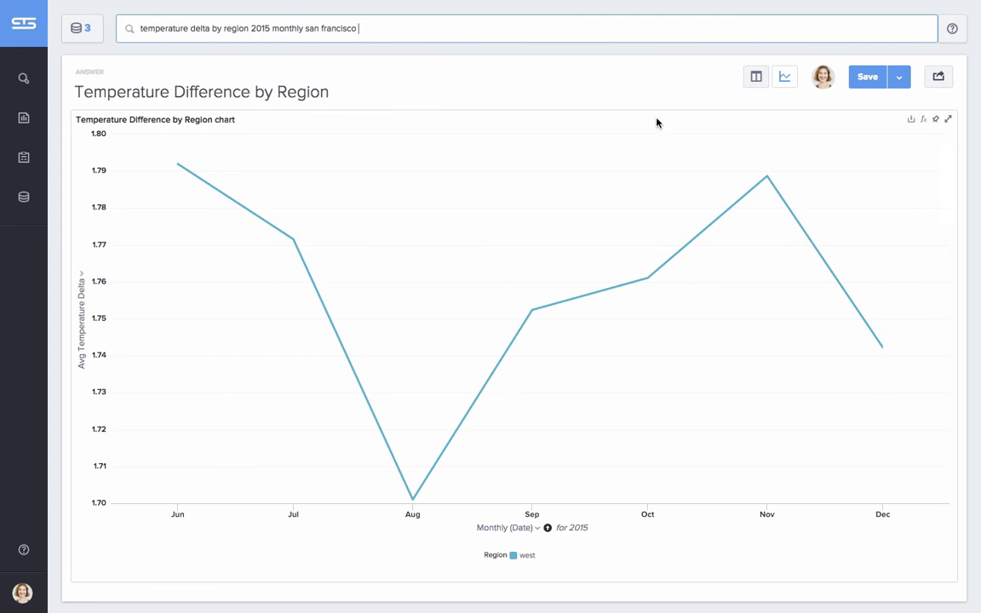
# - Re-save the filtered answer and review its sharing access, which lists only the owner
pyautogui.click(786, 79)
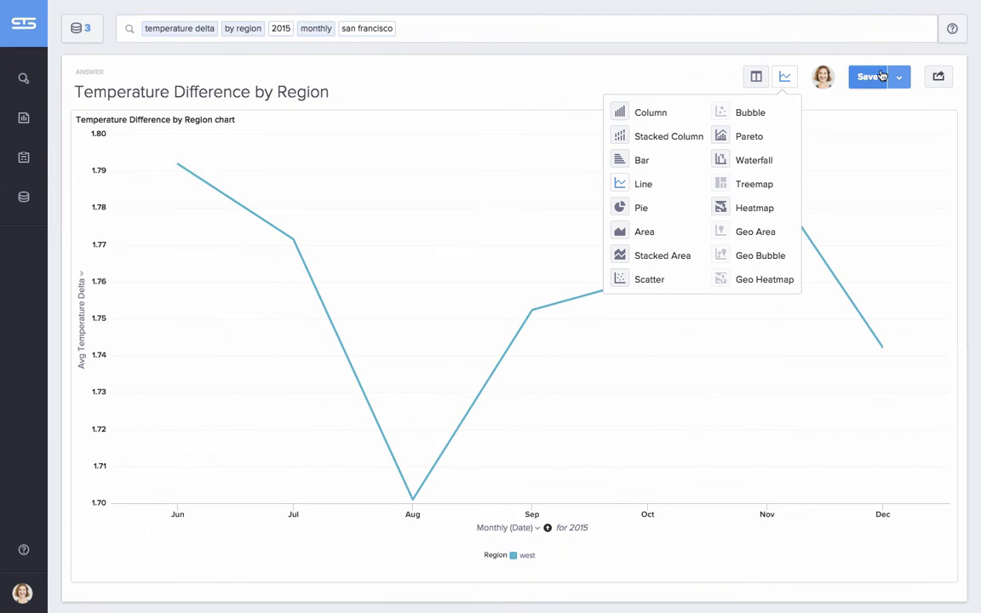
pyautogui.click(867, 76)
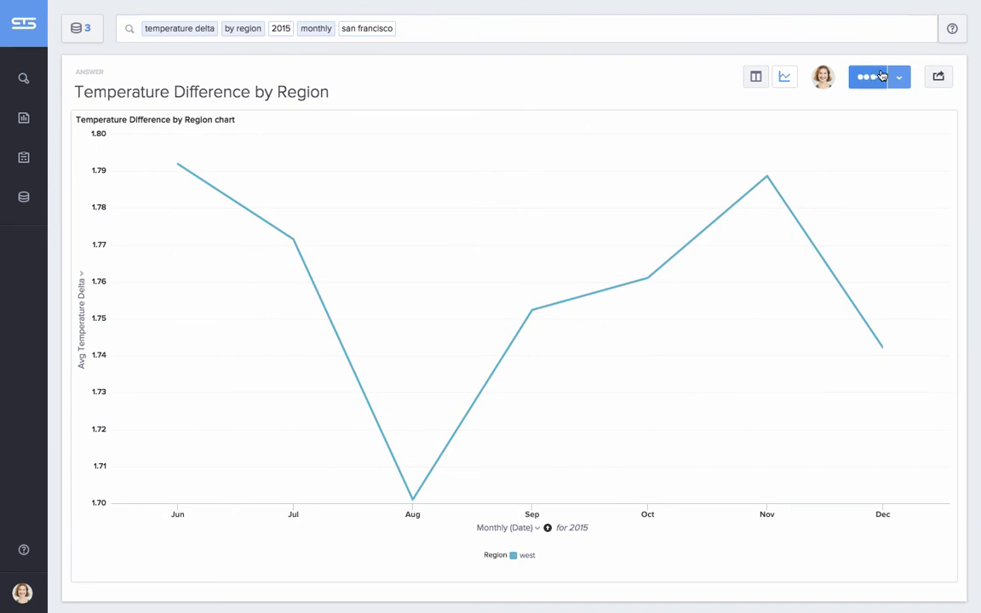
pyautogui.click(938, 79)
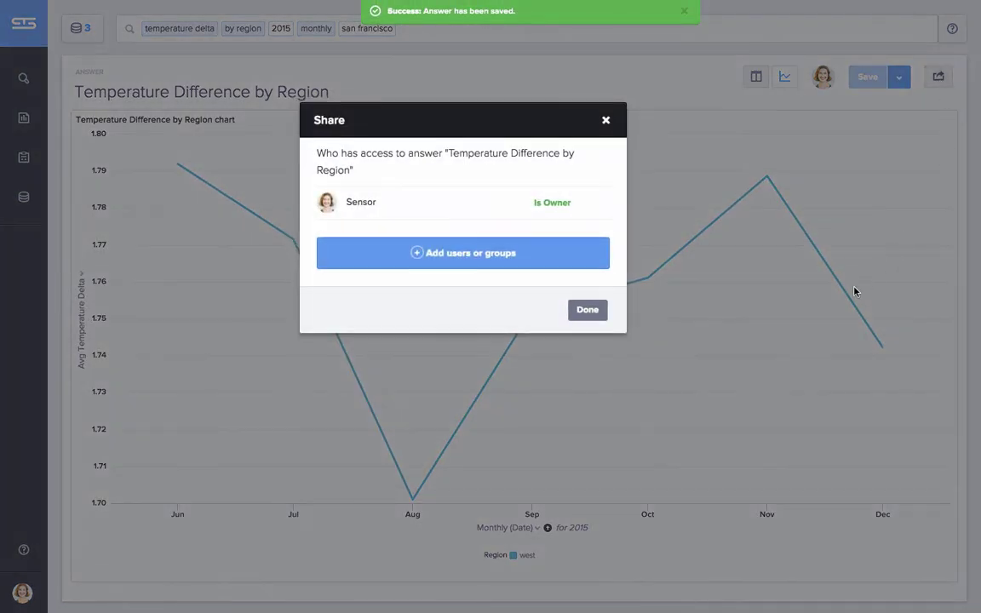
pyautogui.click(587, 312)
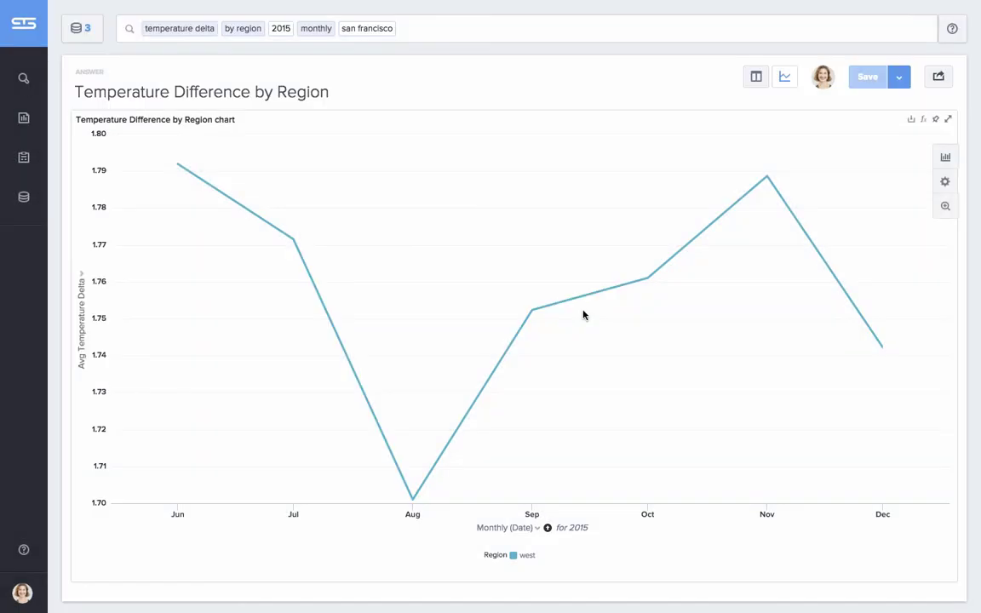